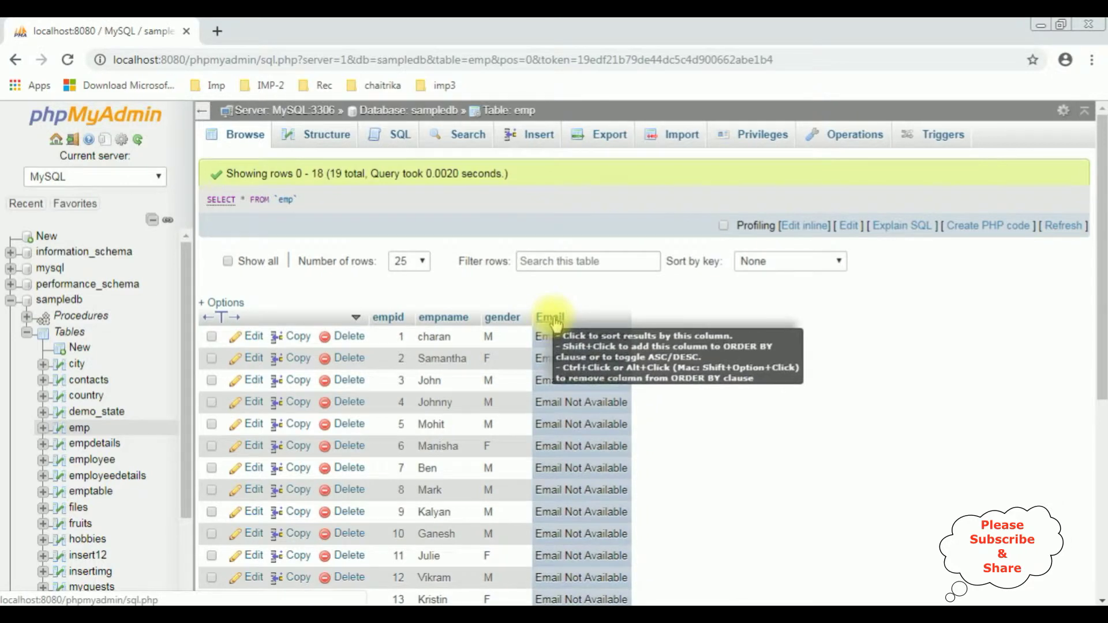
scroll(609, 313, down, 2)
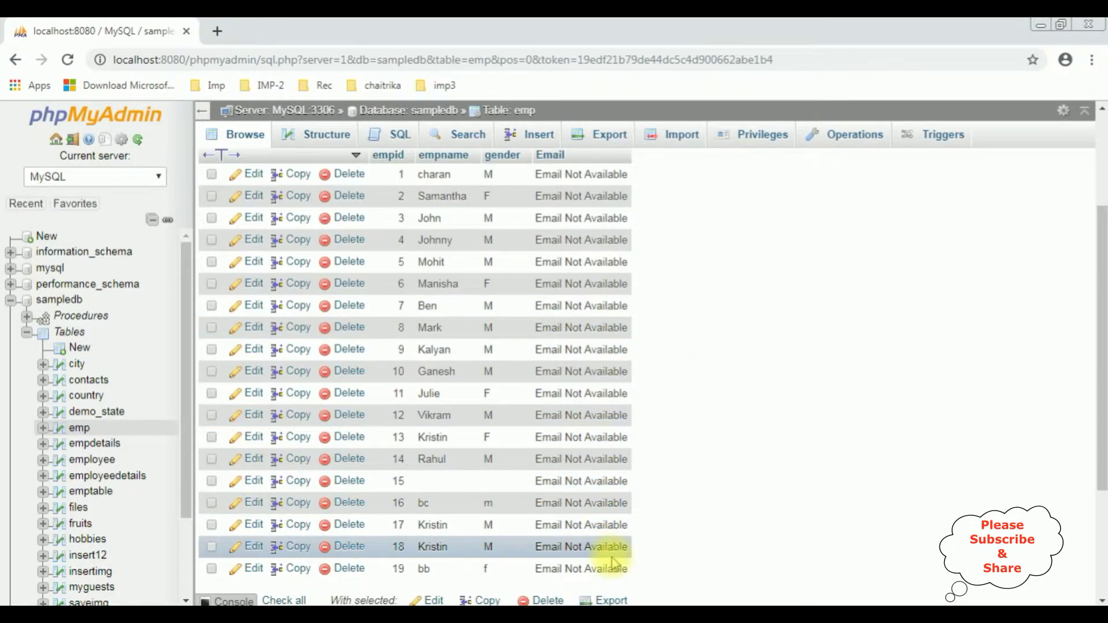
scroll(614, 561, up, 2)
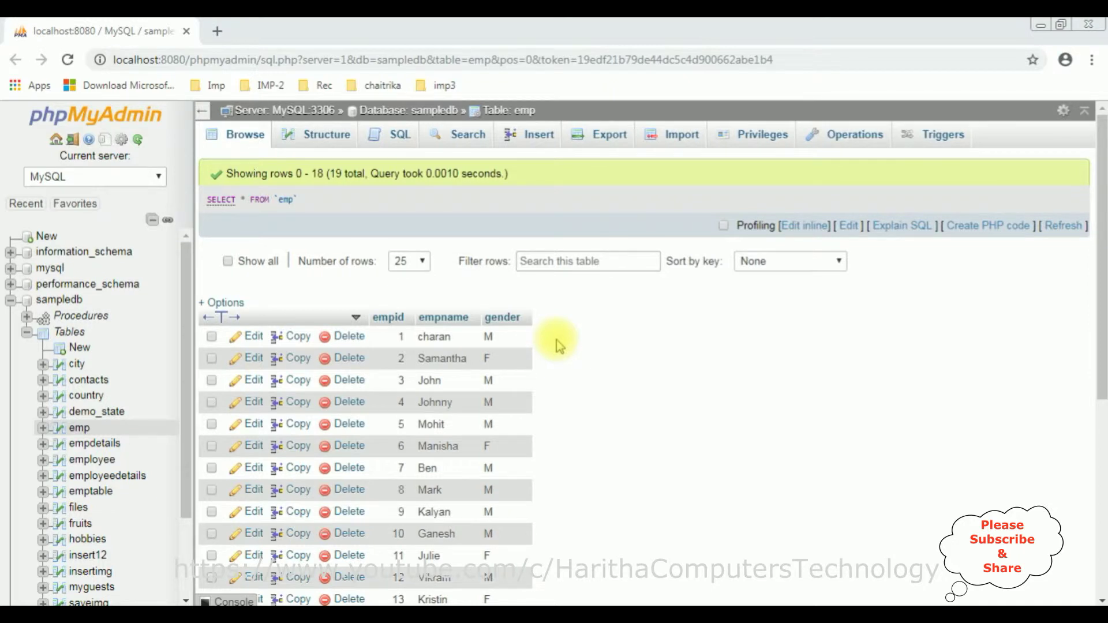
Clear the default query in the emp table's SQL editor to make room for the ALTER statement
click(399, 144)
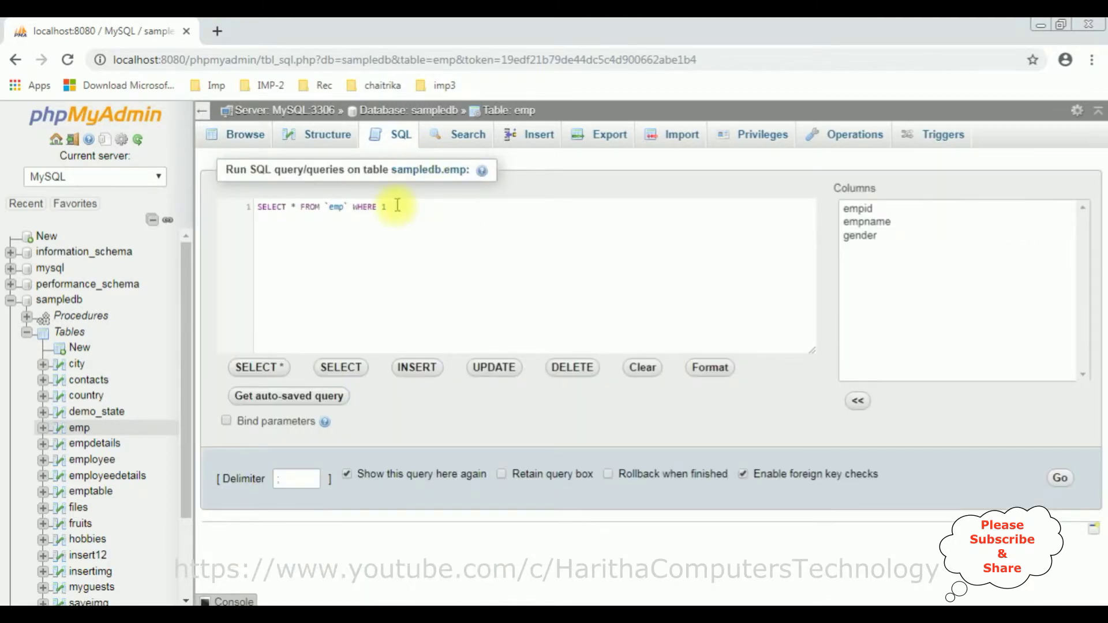
click(395, 205)
key(ctrl+a)
key(BackSpace)
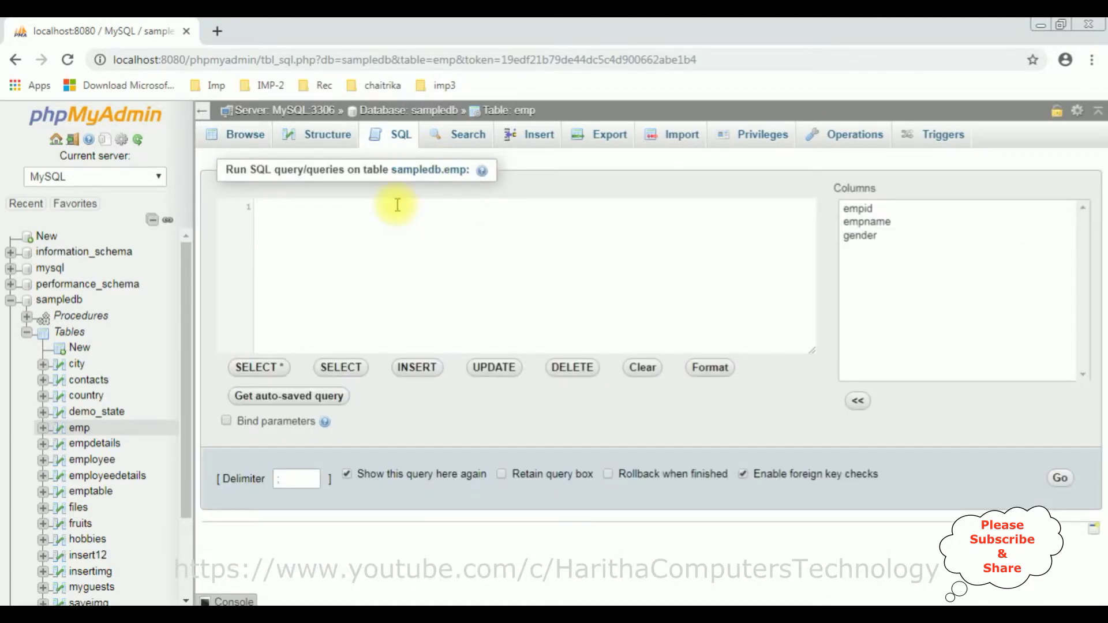
text(alter table )
text(emp a)
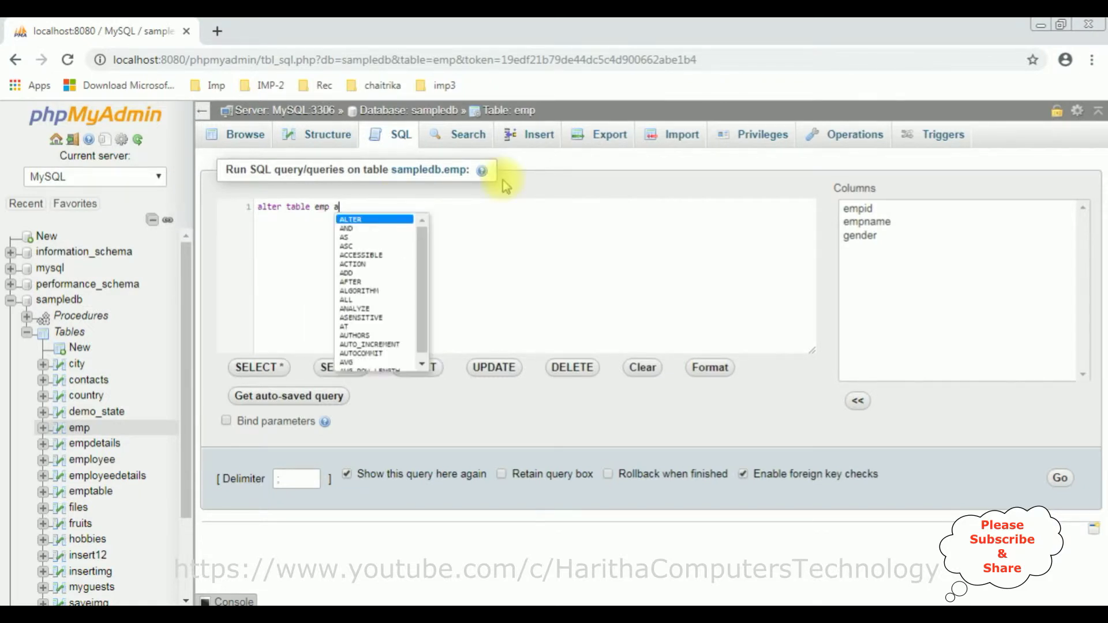
text(dd )
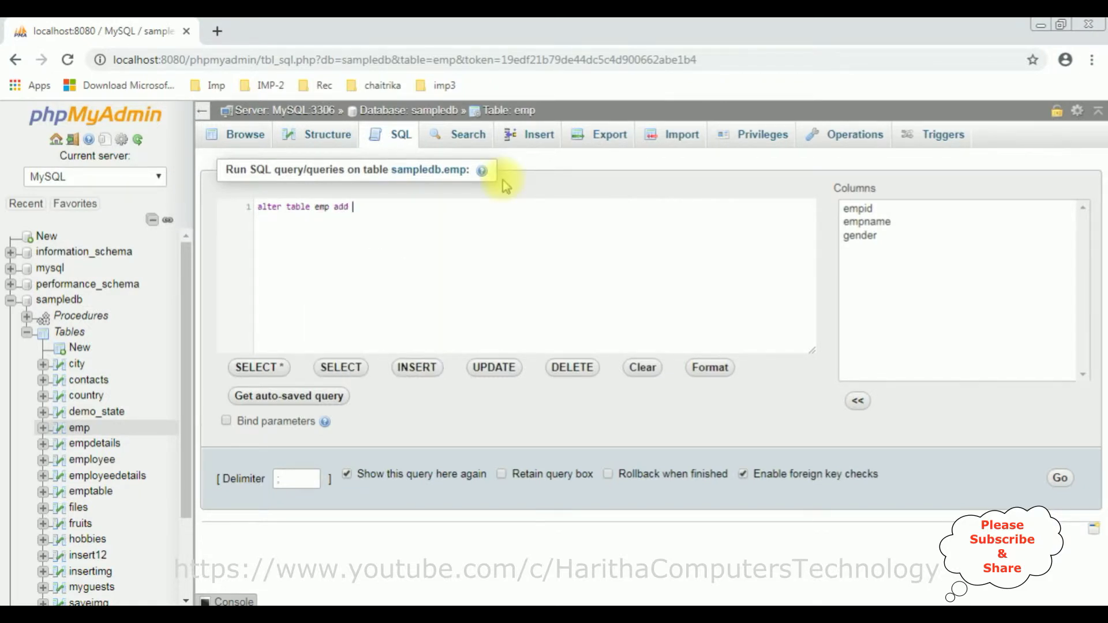
text(Email )
text(varchar(250) )
text(def)
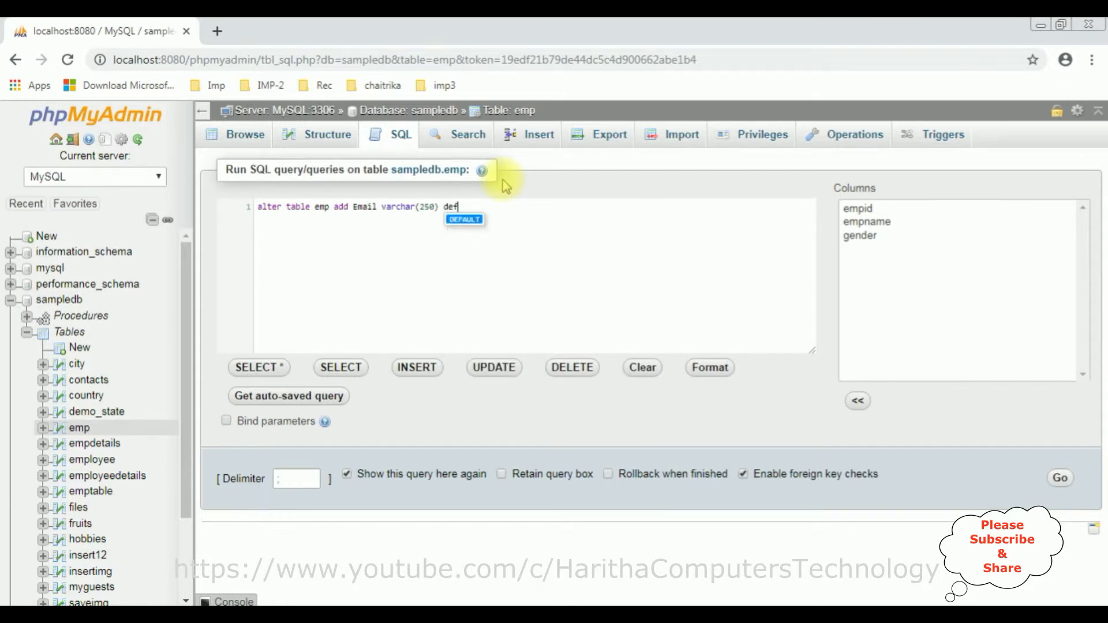
text(ault 'Email No)
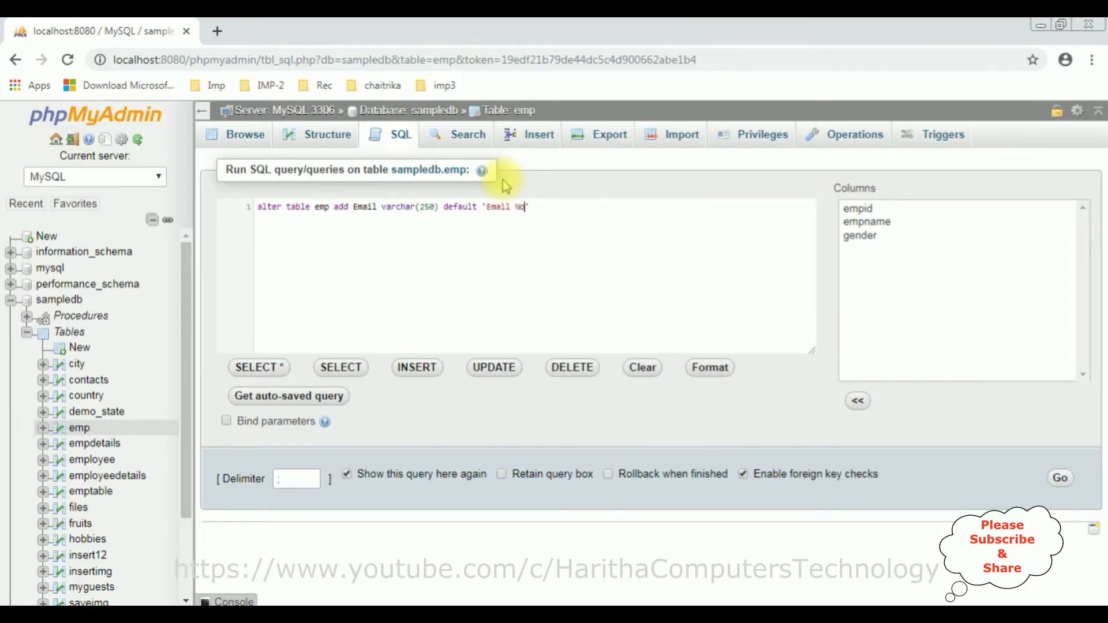
text(t Available)
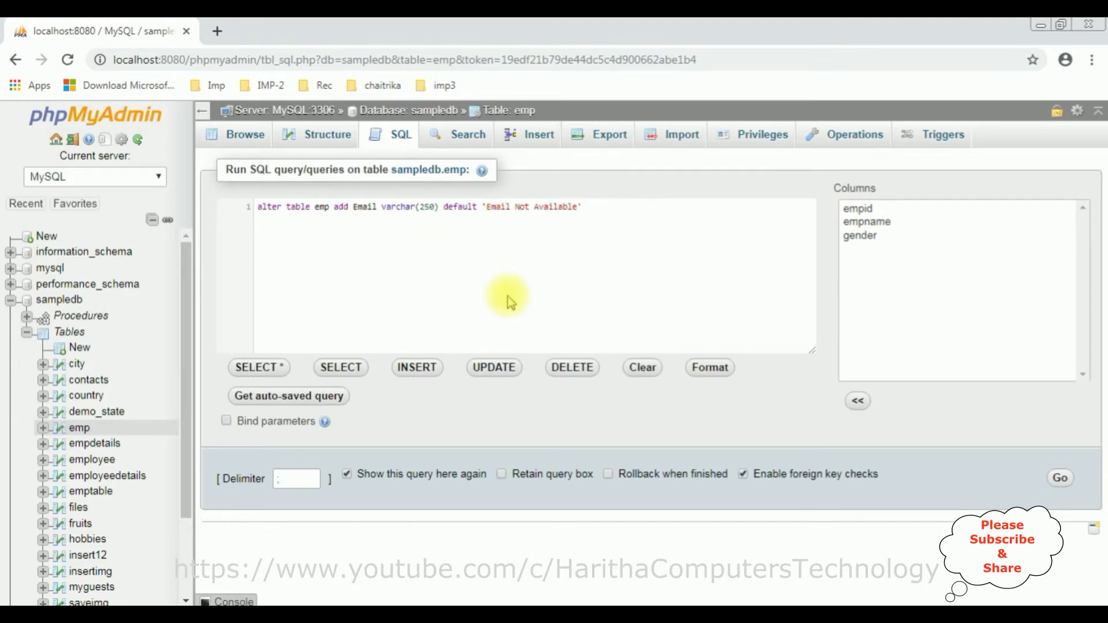
Execute the ALTER TABLE statement adding Email varchar(250) with default 'Email Not Available'
click(1061, 481)
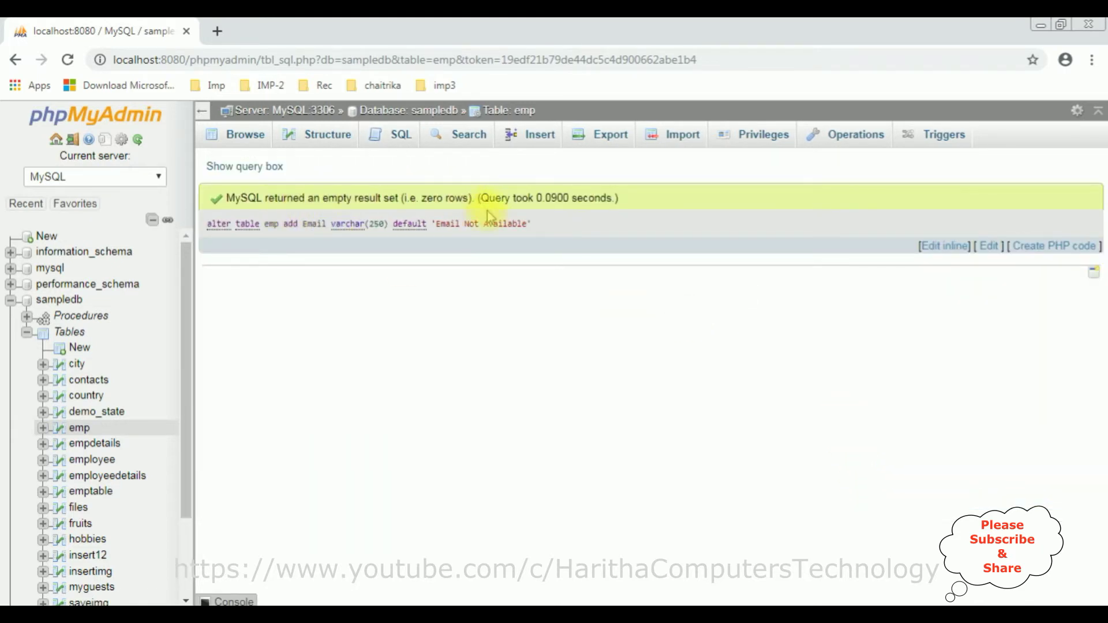
Browse the emp table to check all 19 rows show 'Email Not Available' under Email
click(78, 429)
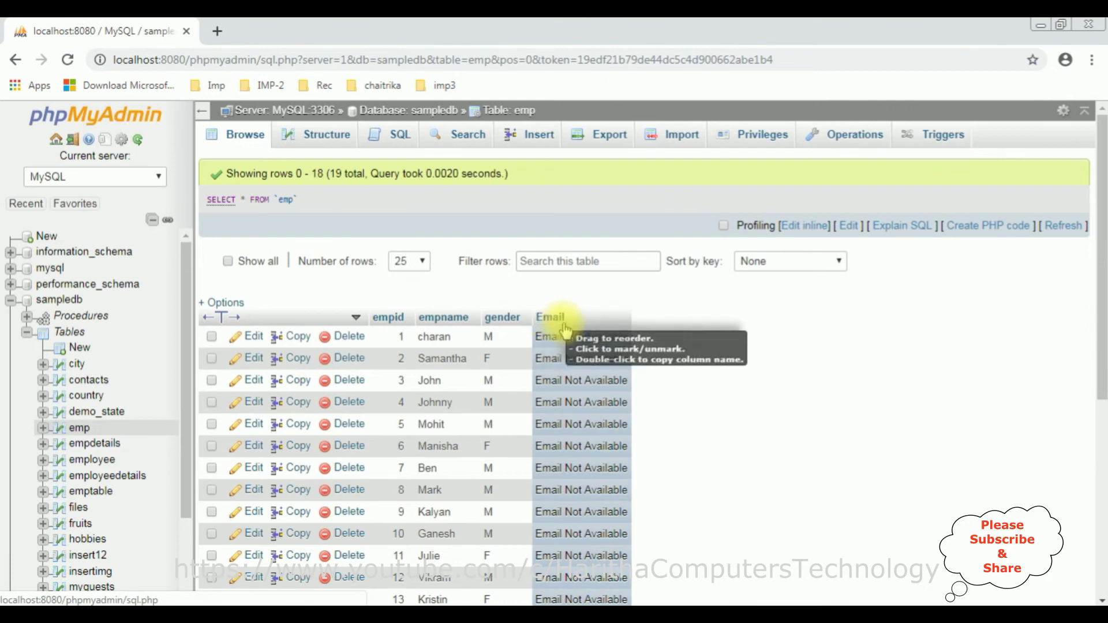
scroll(658, 334, down, 2)
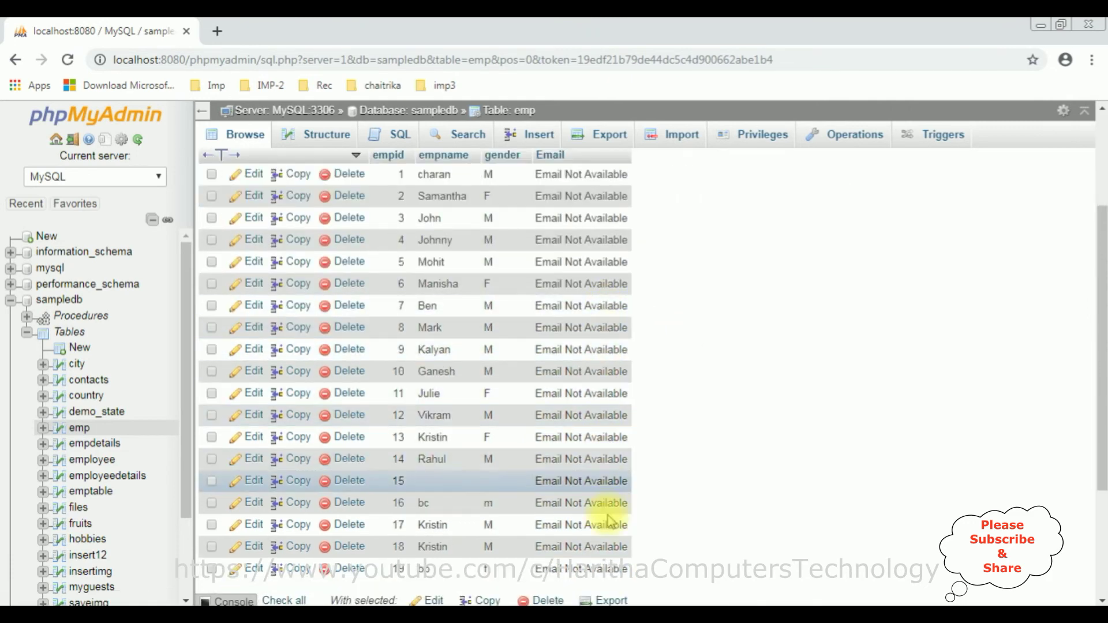
scroll(617, 562, up, 2)
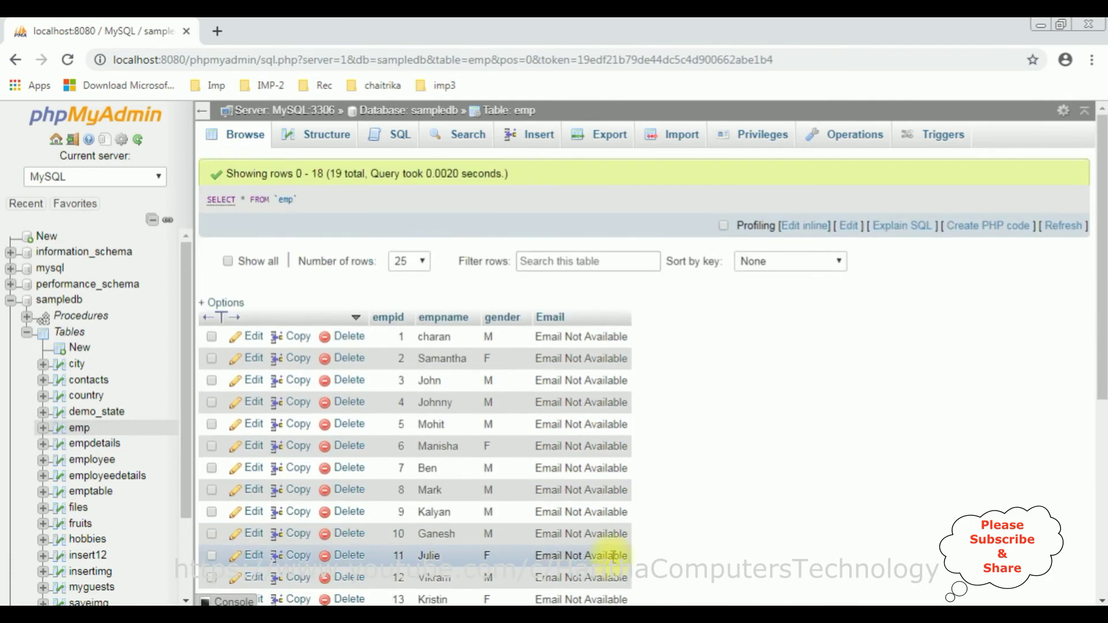